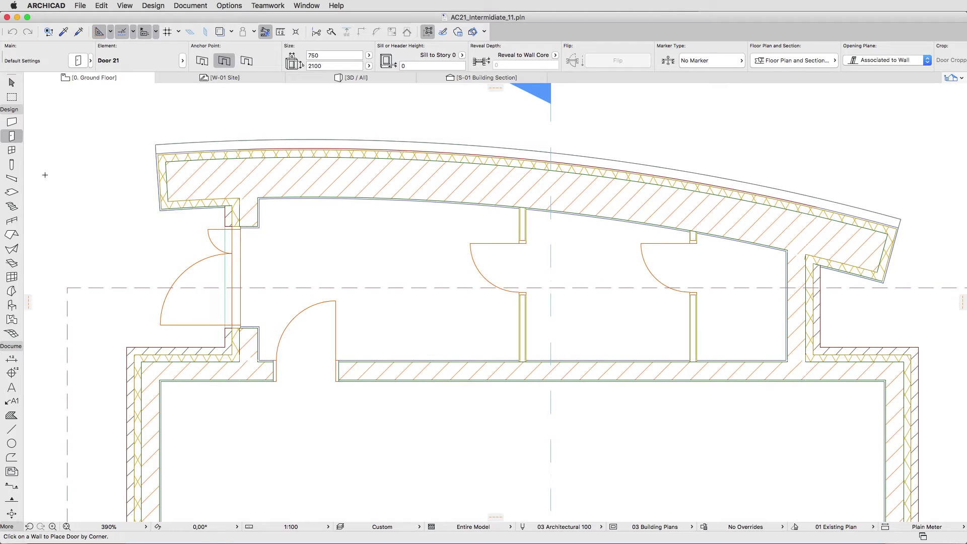
- In the Window defaults, choose Window 21 from Linked Libraries > Basic Windows 21 as the window type
{"action": "double_click", "coordinate": [13, 150]}
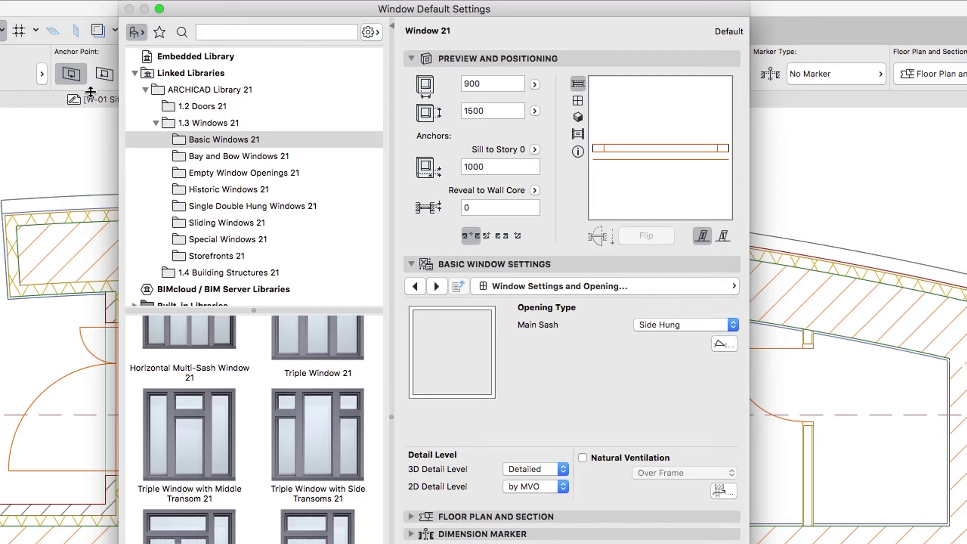
{"action": "left_click", "coordinate": [159, 33]}
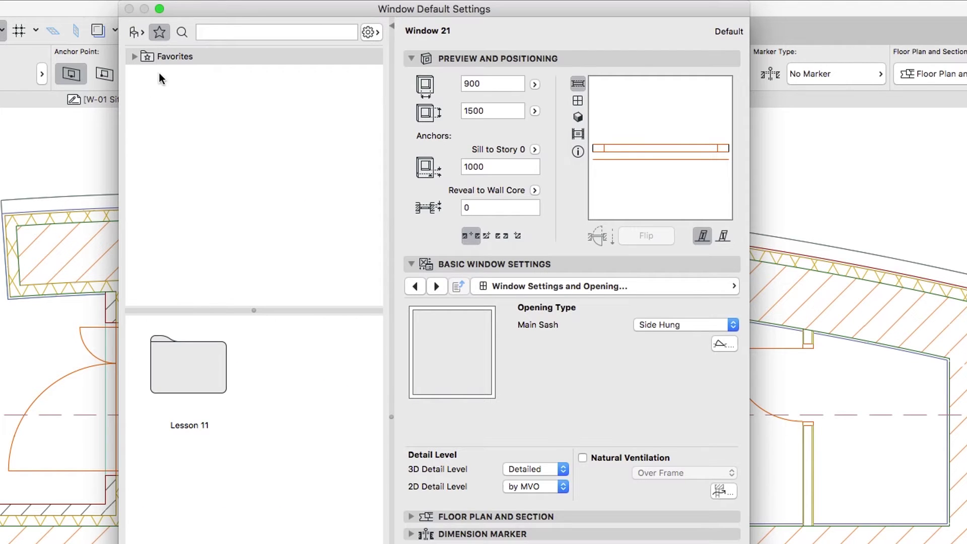
{"action": "double_click", "coordinate": [177, 361]}
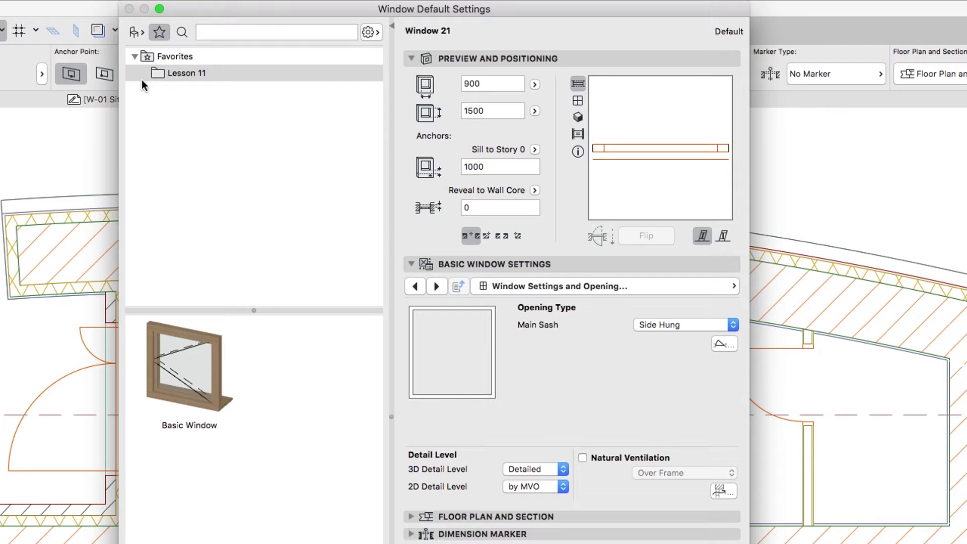
{"action": "left_click", "coordinate": [137, 38]}
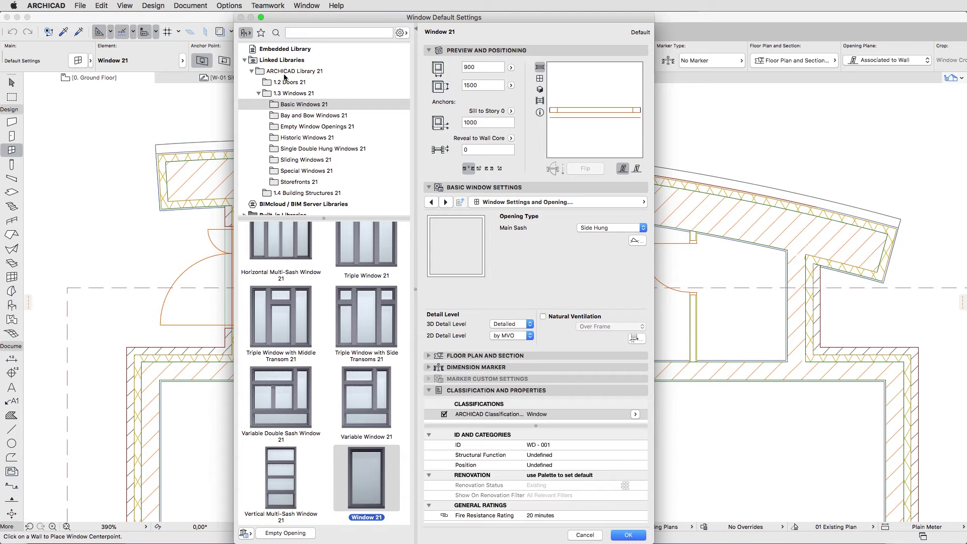
{"action": "left_click", "coordinate": [304, 105]}
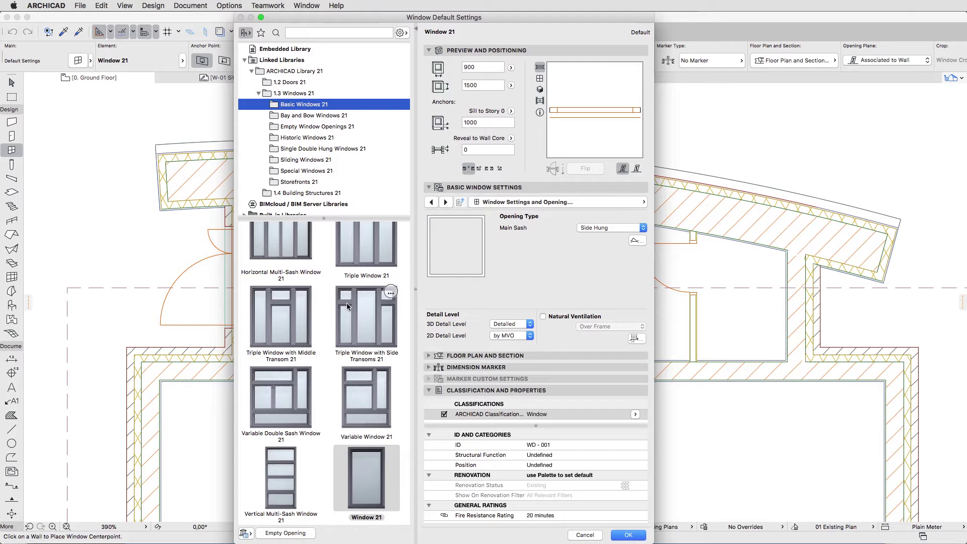
{"action": "left_click", "coordinate": [363, 459]}
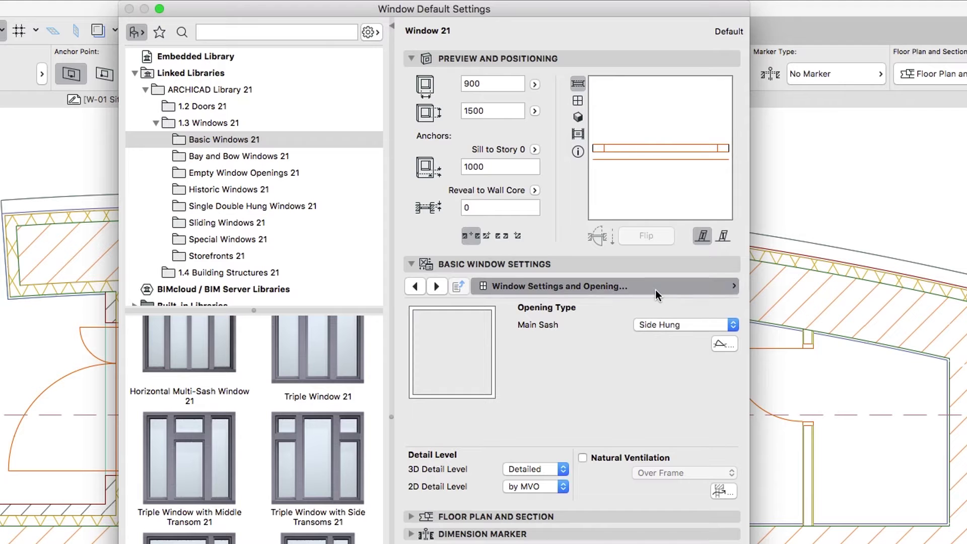
{"action": "left_click", "coordinate": [599, 203]}
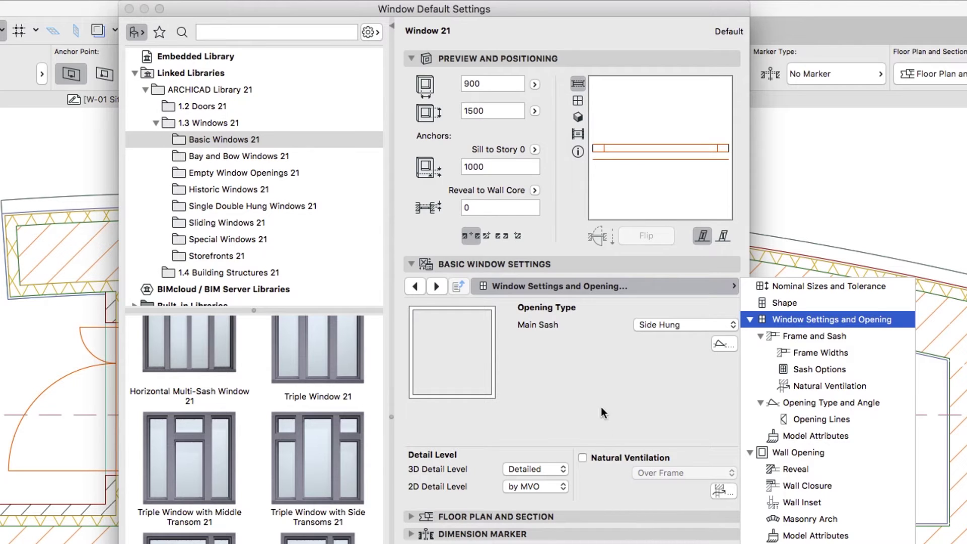
- Set the window to 600 × 600, sill 1800, 300 reveal to wall core, and switch its orientation
{"action": "left_click", "coordinate": [542, 135]}
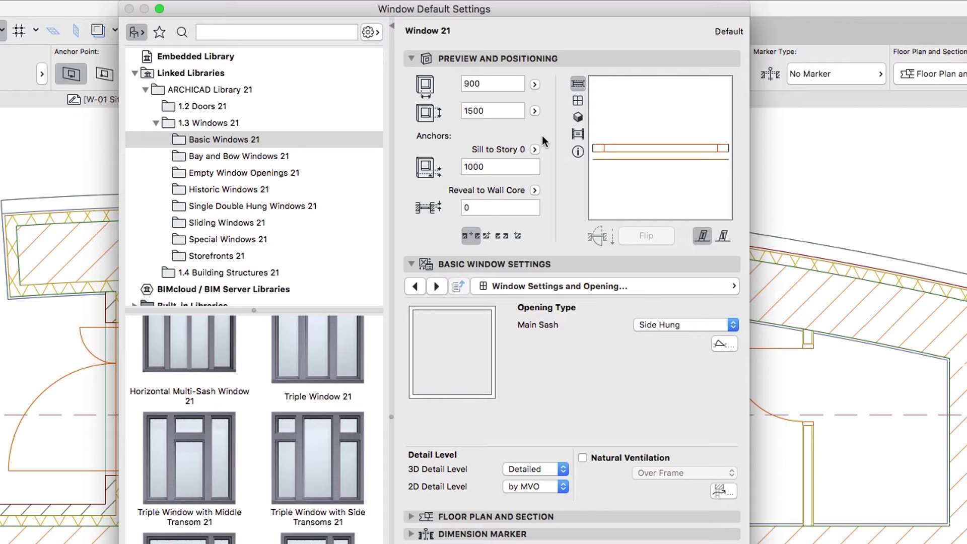
{"action": "double_click", "coordinate": [489, 87]}
{"action": "type", "text": "600"}
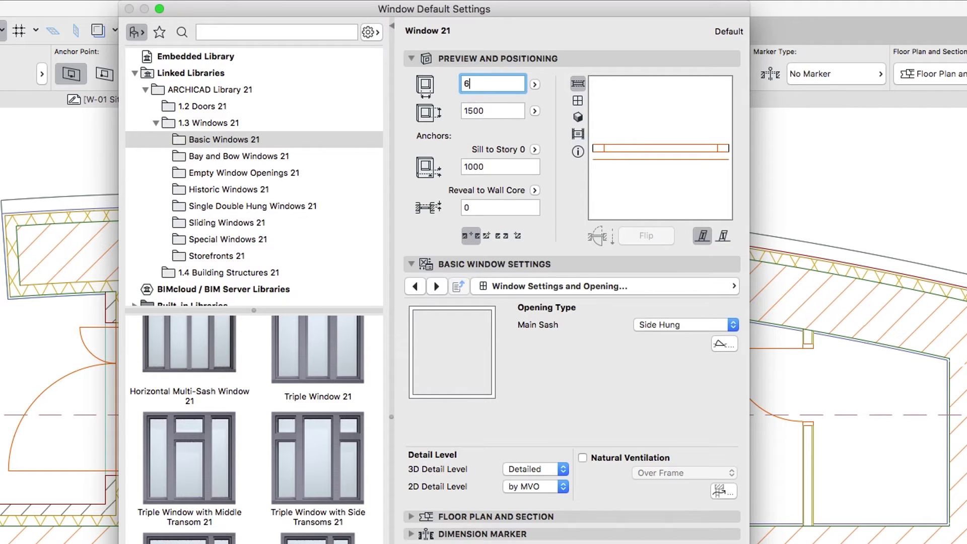
{"action": "double_click", "coordinate": [466, 112]}
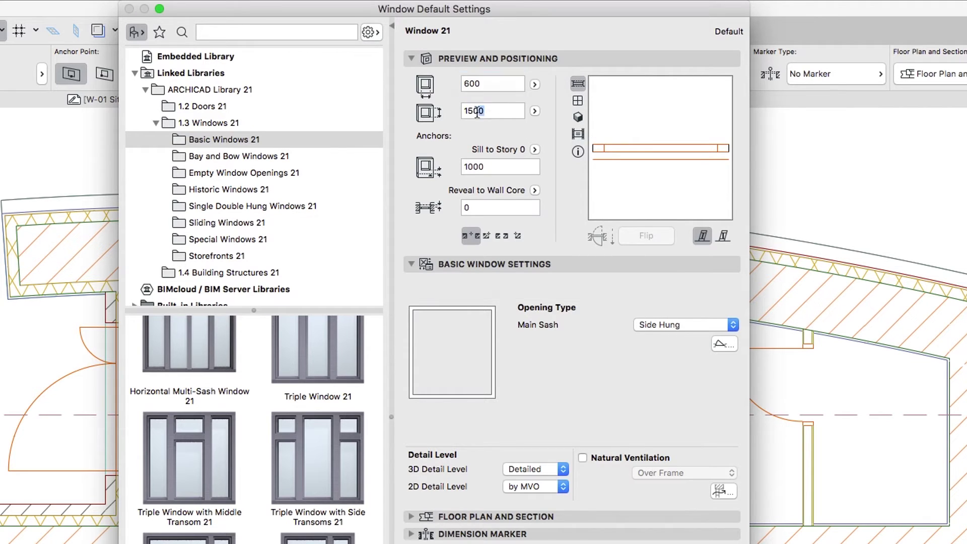
{"action": "type", "text": "600"}
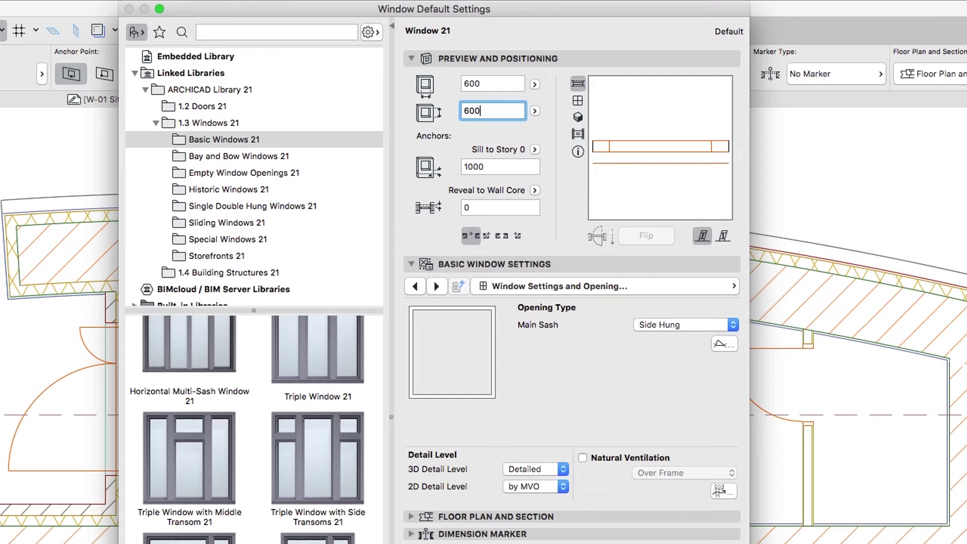
{"action": "double_click", "coordinate": [464, 167]}
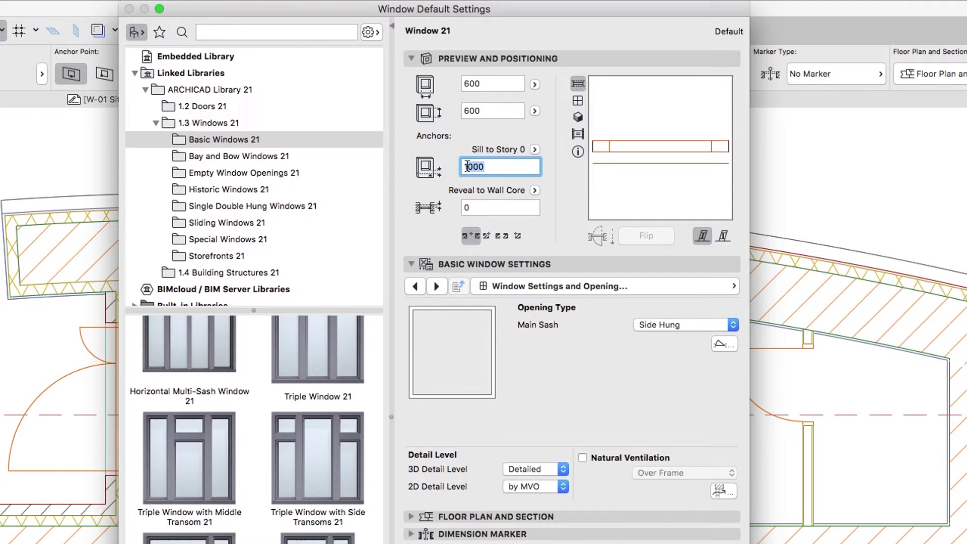
{"action": "type", "text": "1800"}
{"action": "double_click", "coordinate": [465, 207]}
{"action": "type", "text": "300"}
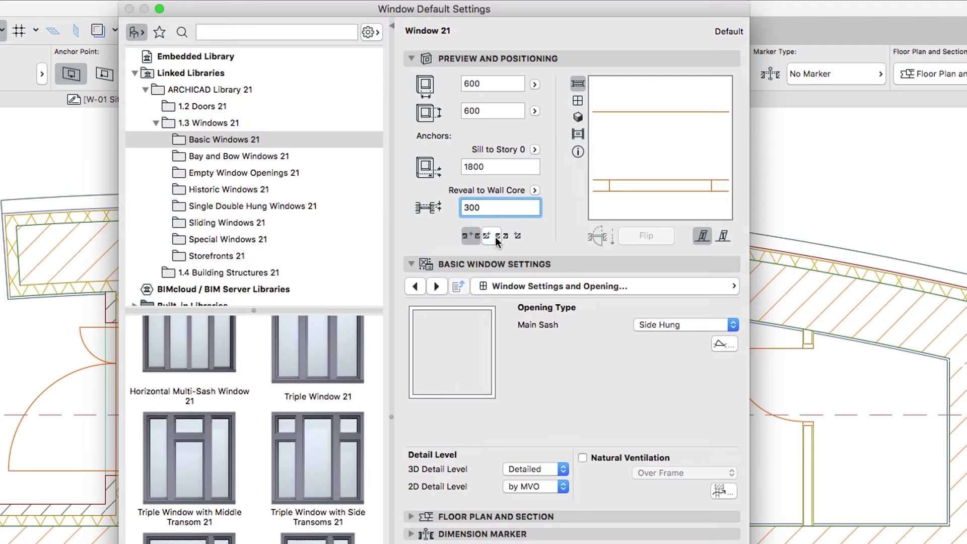
{"action": "left_click", "coordinate": [723, 236]}
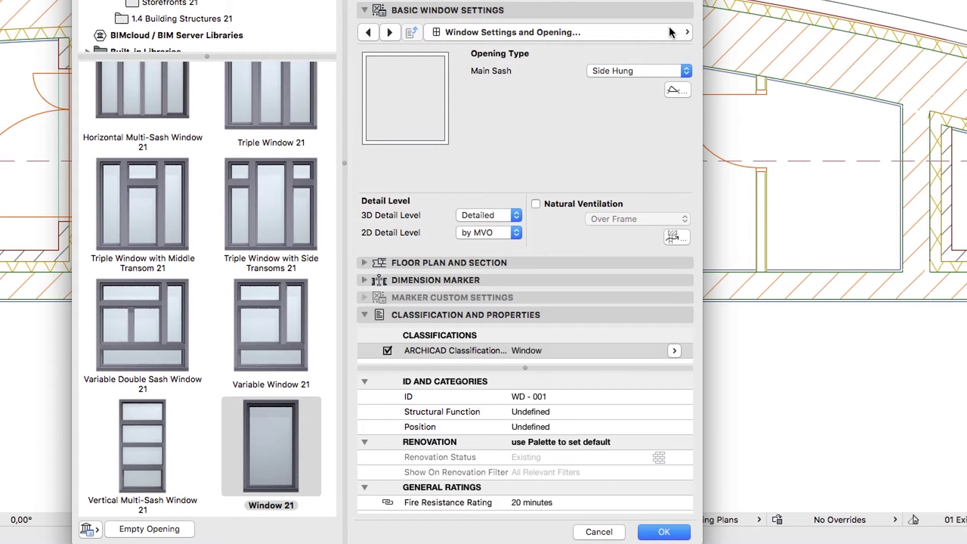
- Enable the Board and Timber Sill on the Fixtures and Fittings settings page
{"action": "left_click", "coordinate": [716, 286]}
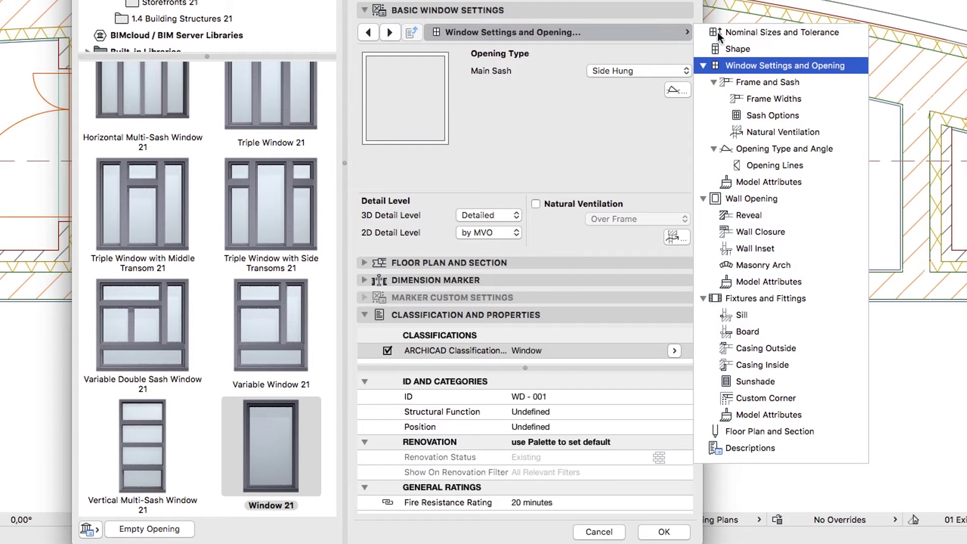
{"action": "left_click", "coordinate": [777, 297]}
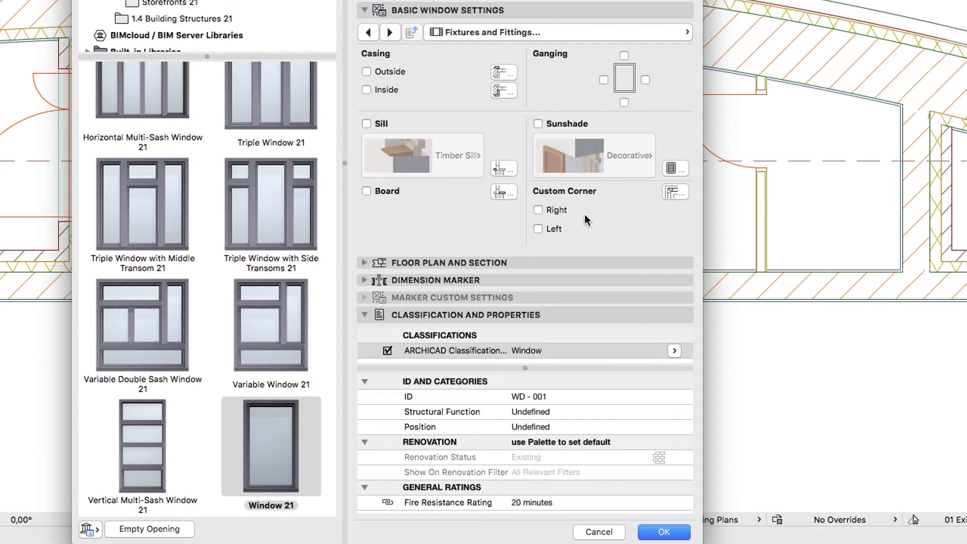
{"action": "left_click", "coordinate": [369, 192]}
{"action": "left_click", "coordinate": [367, 123]}
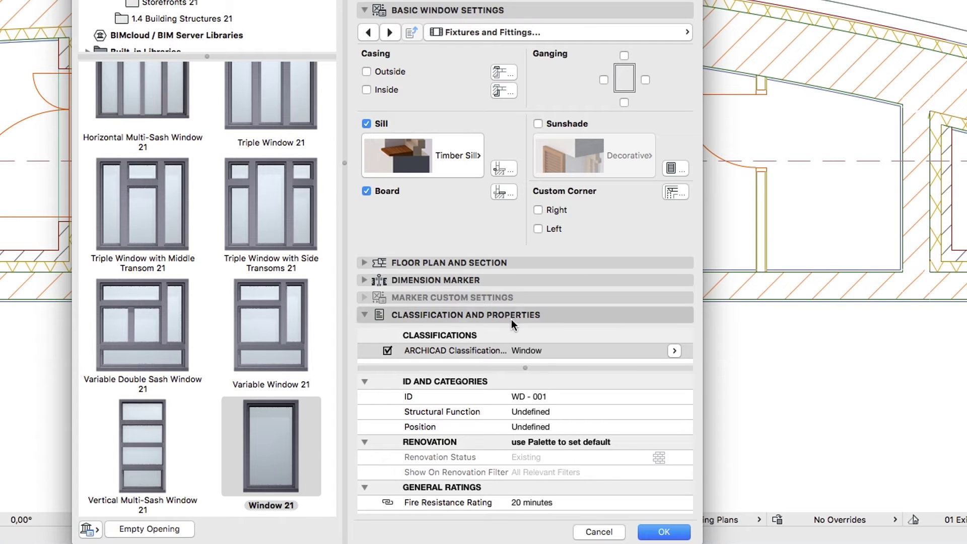
- Set Structural Function to Non-Load-Bearing Element and Position to Exterior, then accept the defaults
{"action": "left_click", "coordinate": [591, 414]}
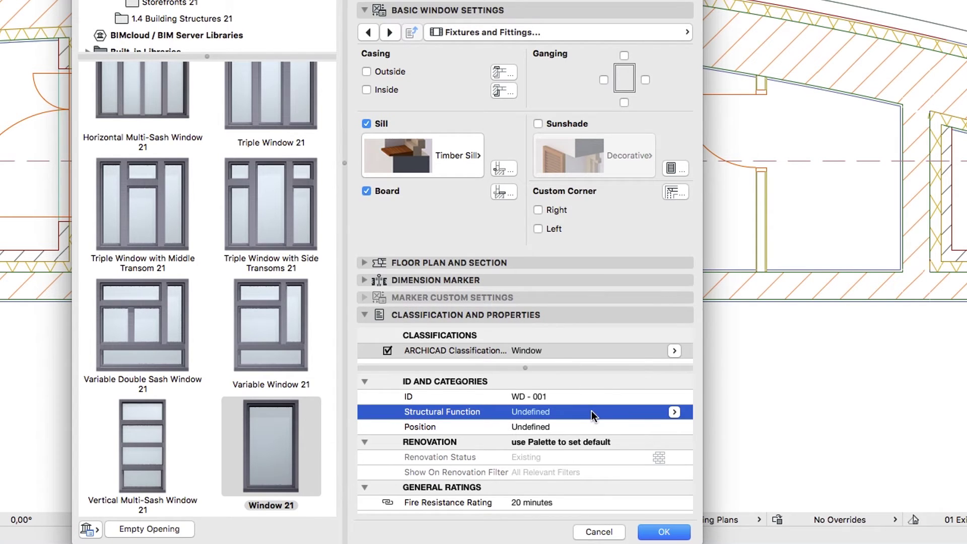
{"action": "left_click", "coordinate": [674, 412]}
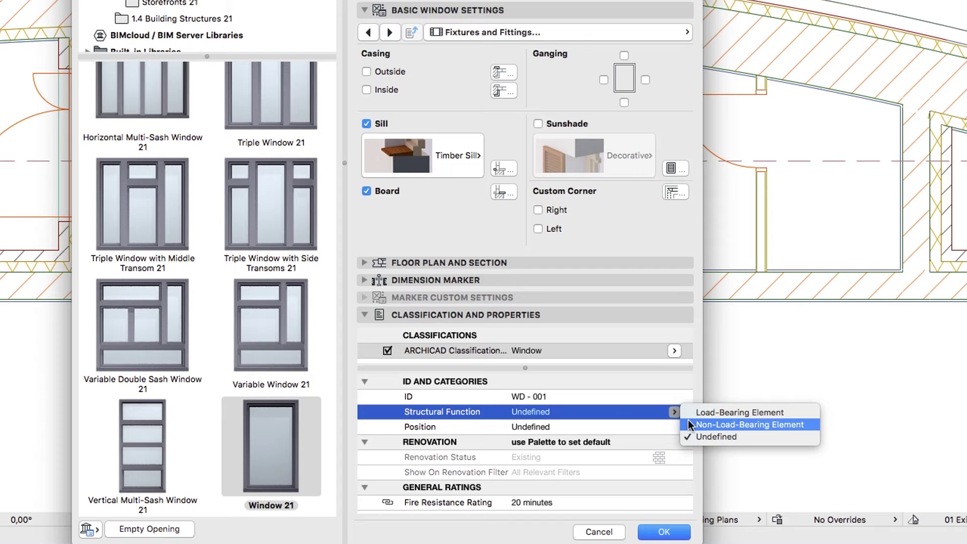
{"action": "left_click", "coordinate": [688, 423]}
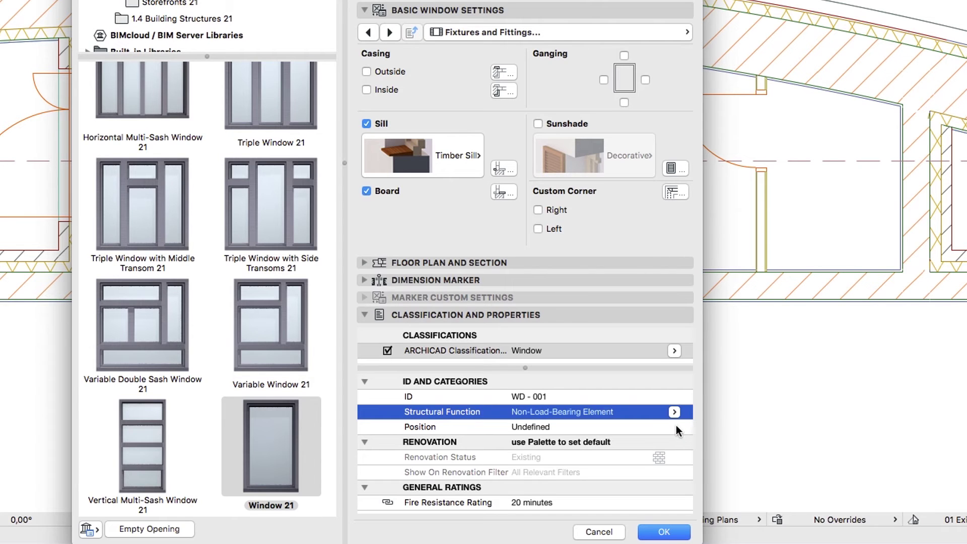
{"action": "left_click", "coordinate": [676, 426]}
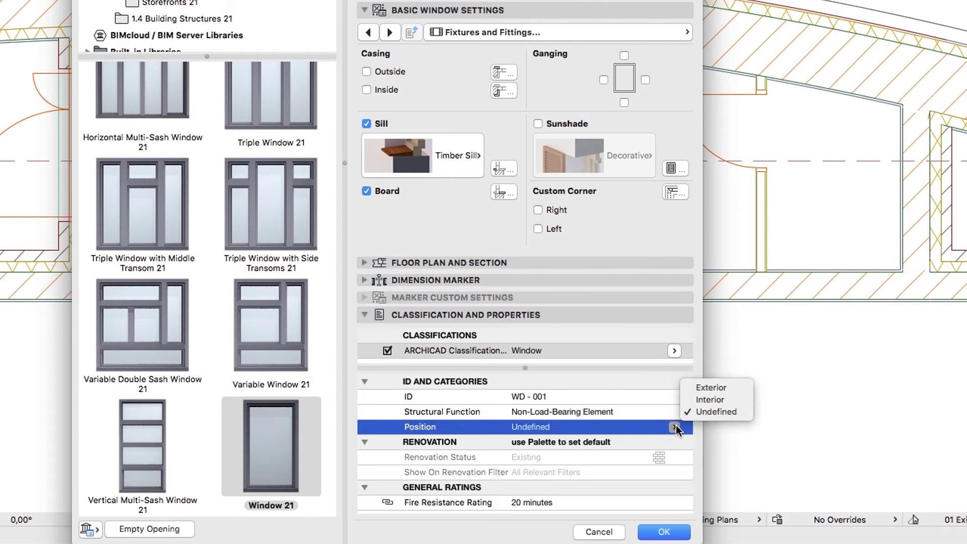
{"action": "left_click", "coordinate": [690, 389]}
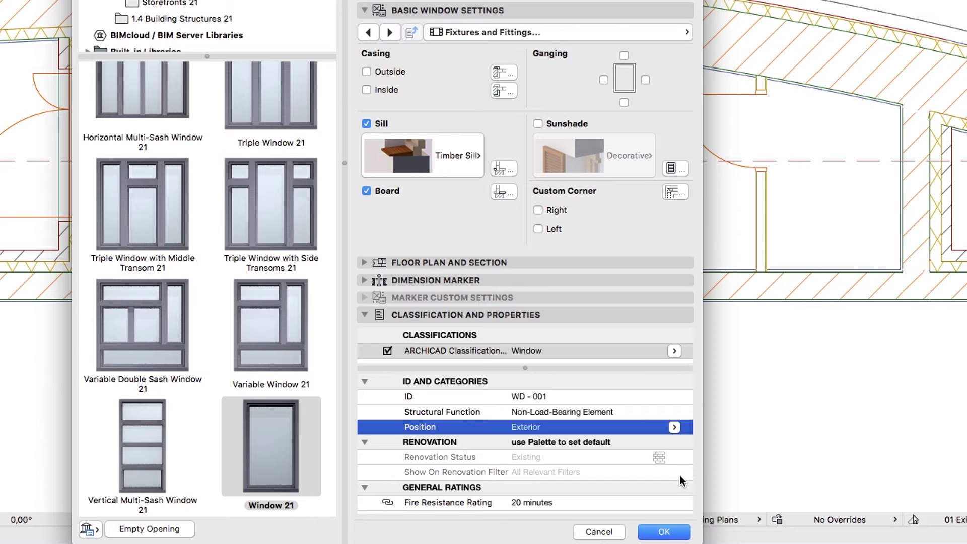
{"action": "left_click", "coordinate": [672, 530]}
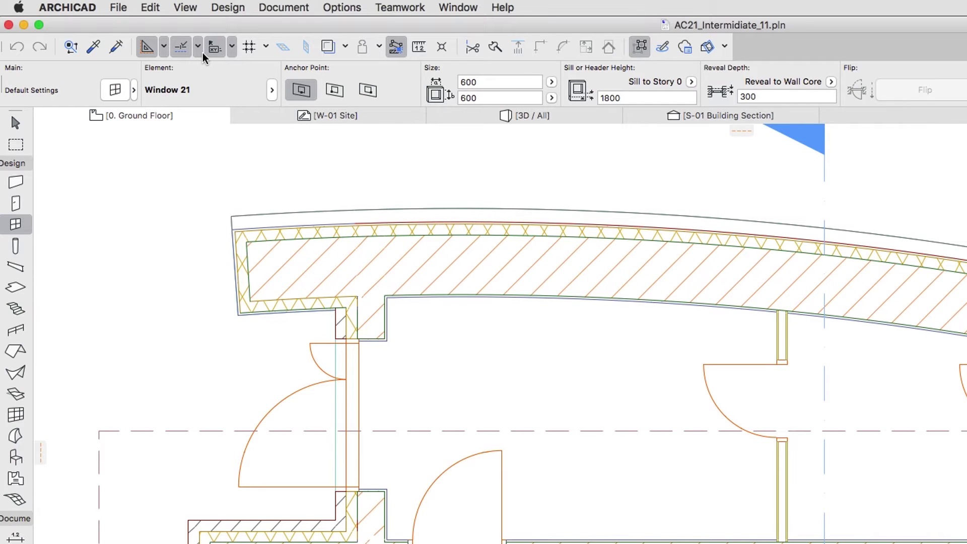
- Switch the special snap points to Between Intersection Points
{"action": "left_click", "coordinate": [198, 46]}
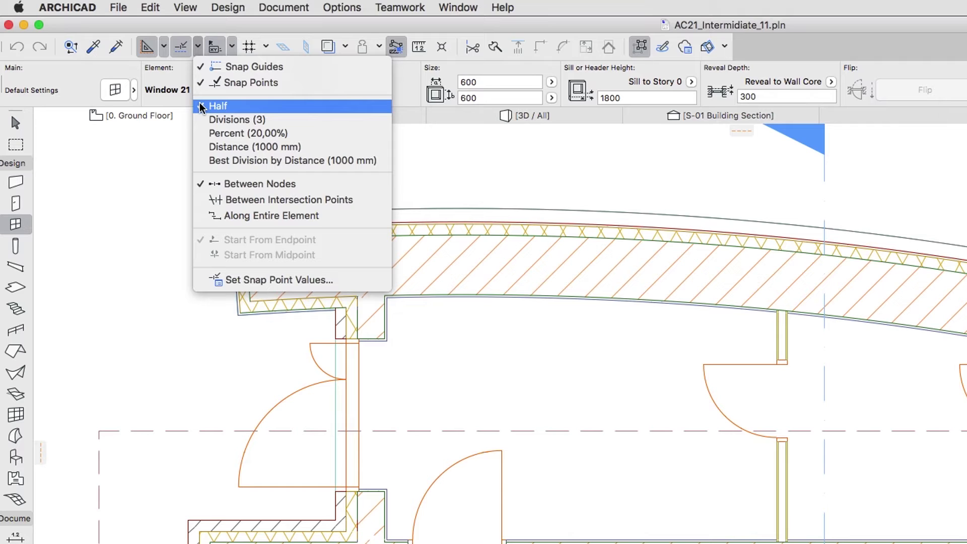
{"action": "left_click", "coordinate": [202, 202]}
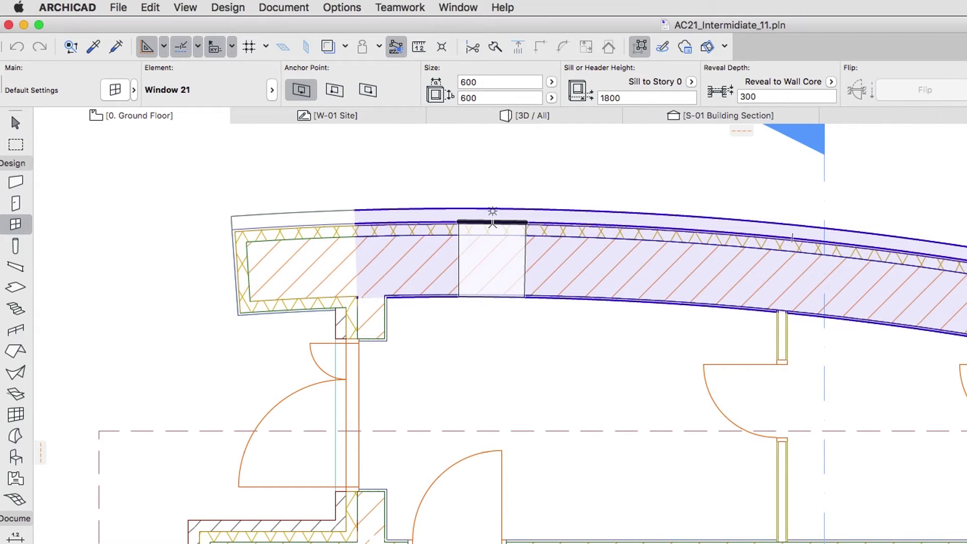
- Place windows at the left, middle and right of the curved wall, setting their opening sides
{"action": "left_click", "coordinate": [492, 223]}
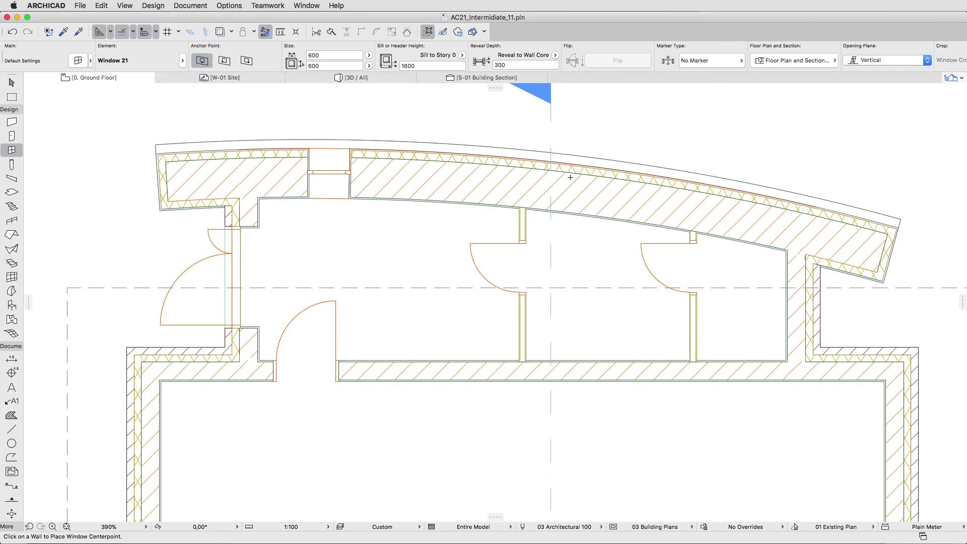
{"action": "left_click", "coordinate": [576, 168]}
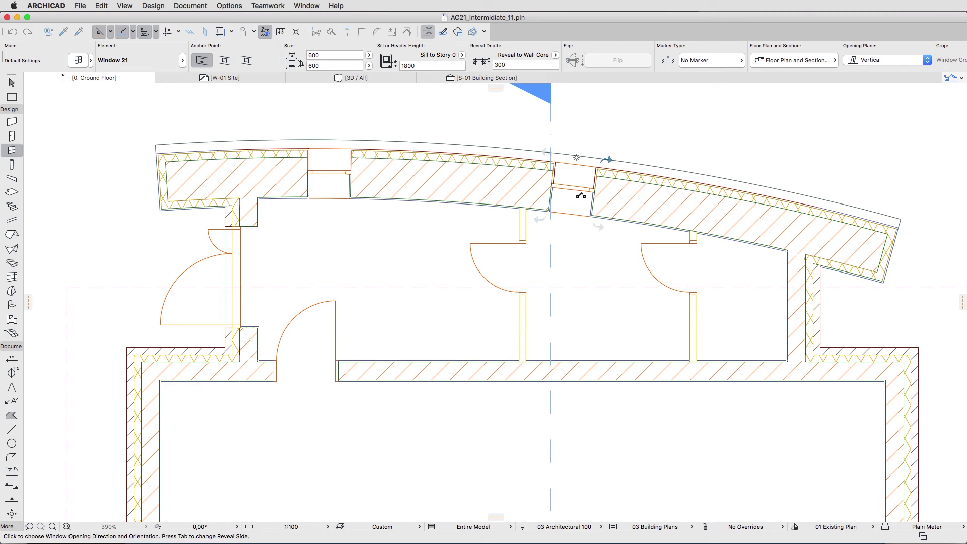
{"action": "left_click", "coordinate": [594, 244]}
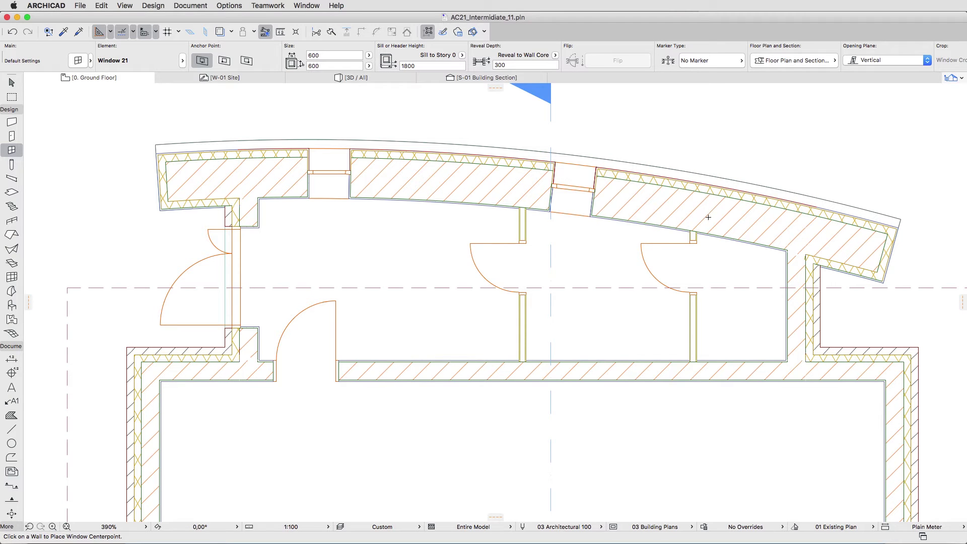
{"action": "left_click", "coordinate": [758, 206]}
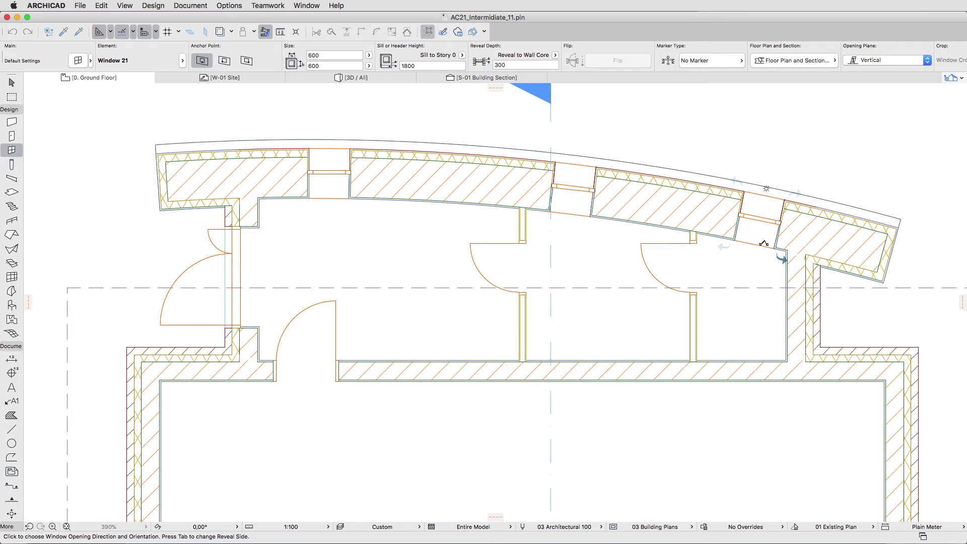
{"action": "left_click", "coordinate": [763, 276]}
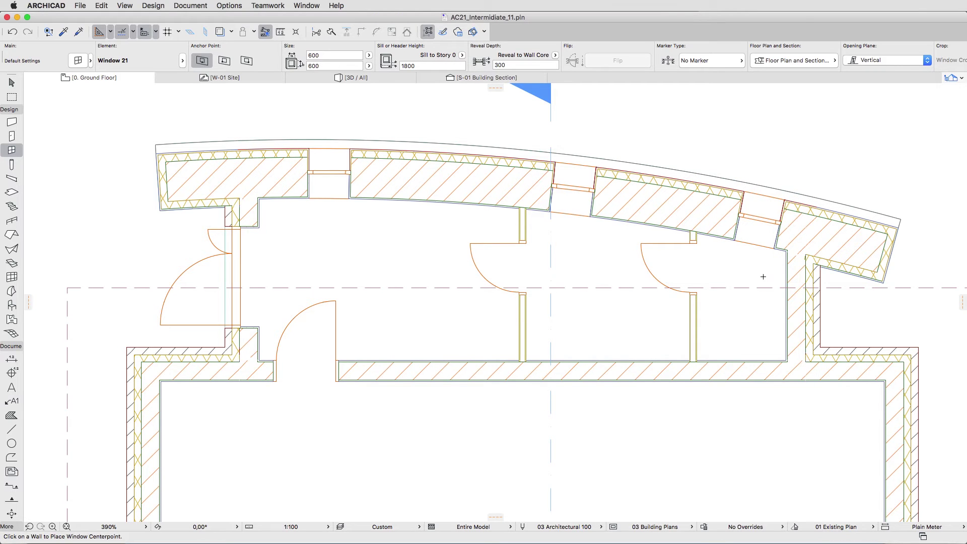
- Drag the right, middle and leftmost windows along the arc to even out their spacing
{"action": "left_click", "coordinate": [766, 242]}
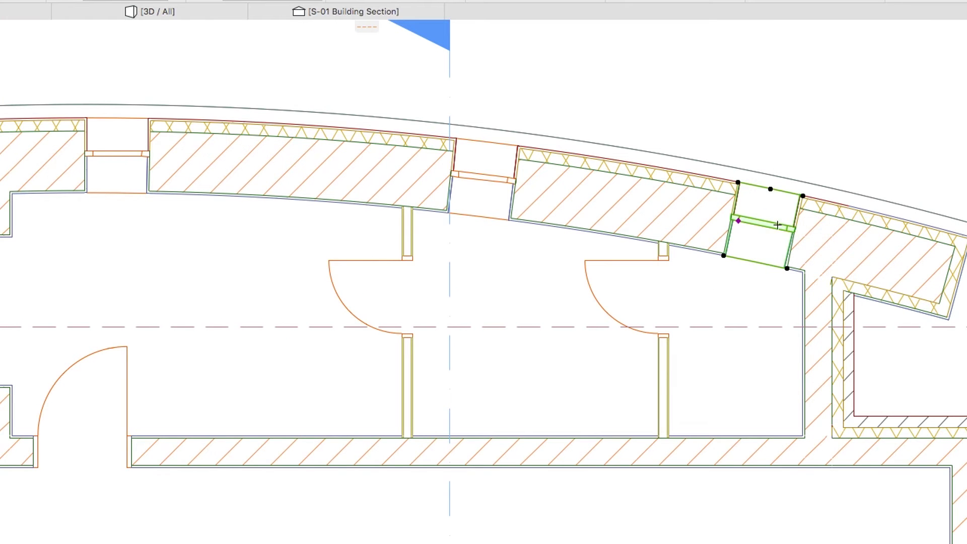
{"action": "left_click", "coordinate": [770, 189]}
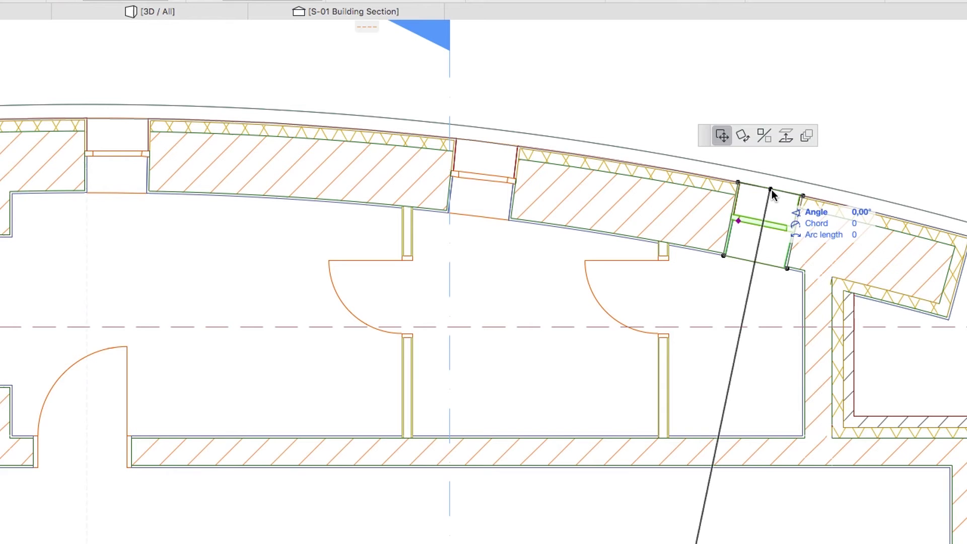
{"action": "left_click", "coordinate": [738, 262]}
{"action": "key", "text": "Escape"}
{"action": "left_click", "coordinate": [507, 202]}
{"action": "left_click", "coordinate": [487, 142]}
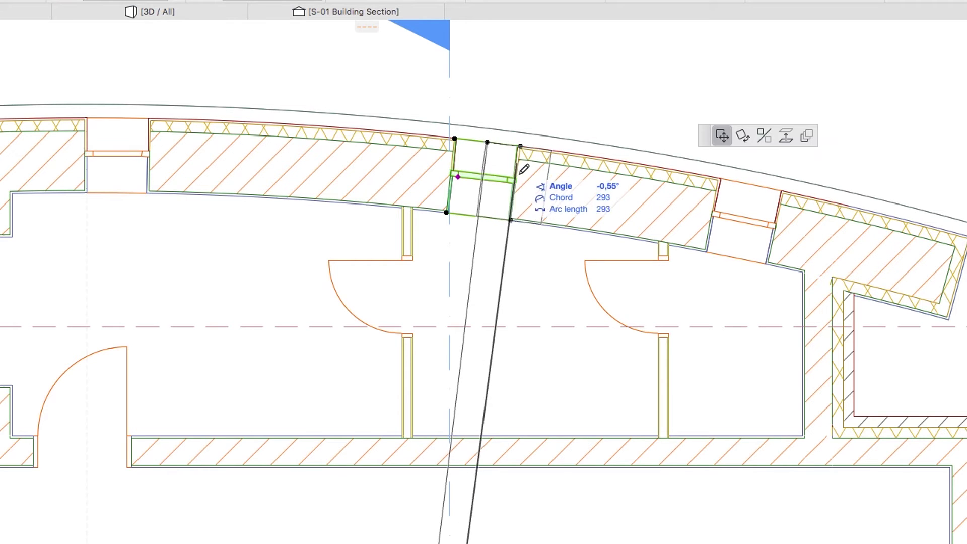
{"action": "left_click", "coordinate": [537, 221]}
{"action": "left_click", "coordinate": [525, 256]}
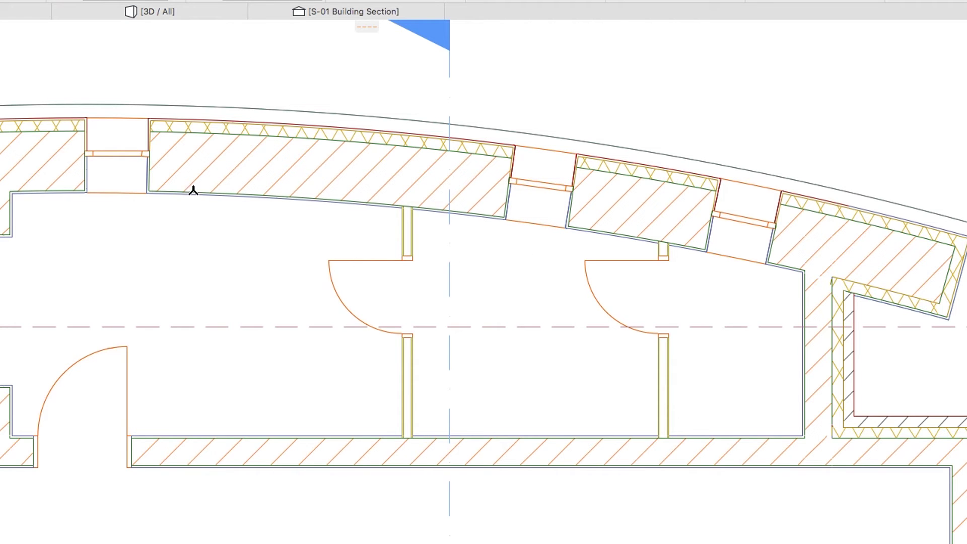
{"action": "left_click", "coordinate": [123, 125]}
{"action": "left_click", "coordinate": [118, 117]}
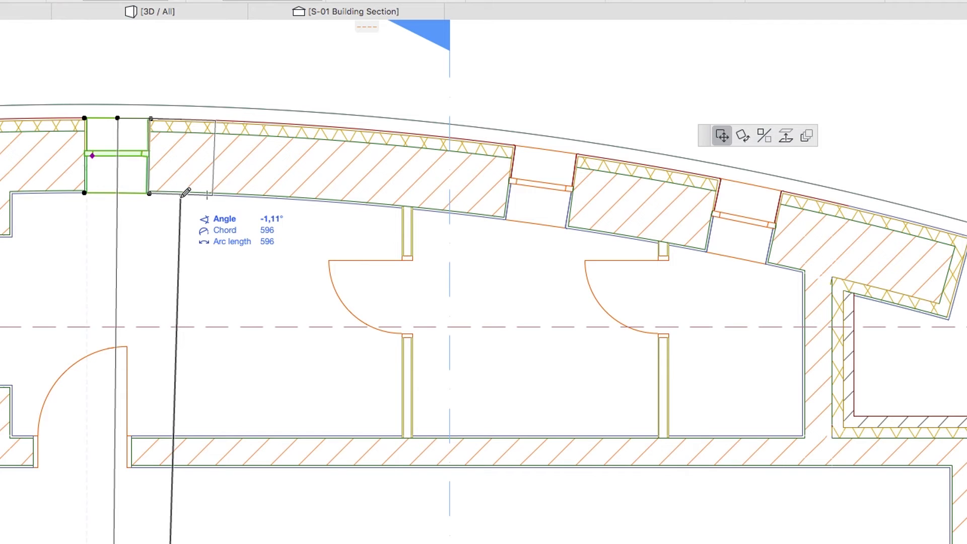
{"action": "left_click", "coordinate": [207, 198]}
{"action": "key", "text": "Escape"}
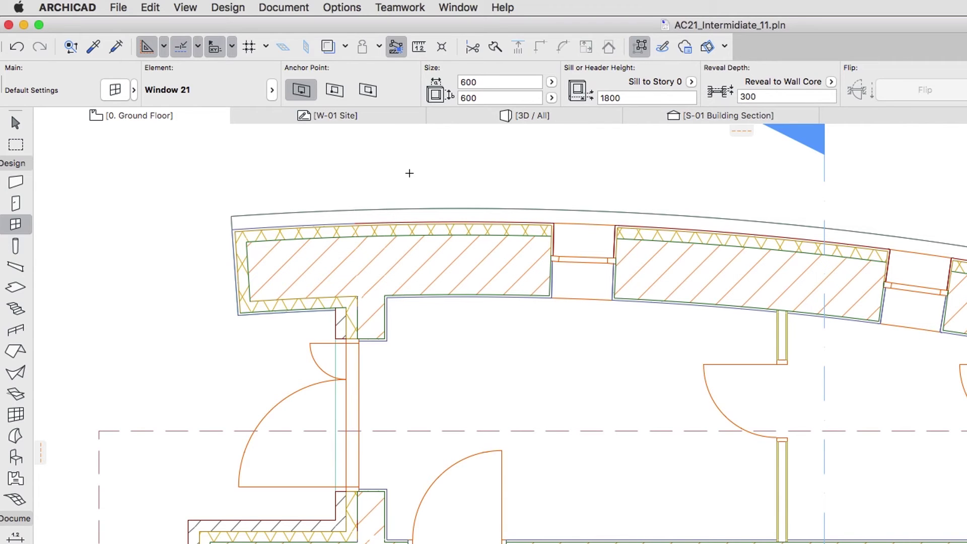
- On the 1. Gallery floor, set windows to 800 × 800, sill 1600, reveal -100, and change the anchor point
{"action": "key", "text": "super+Up"}
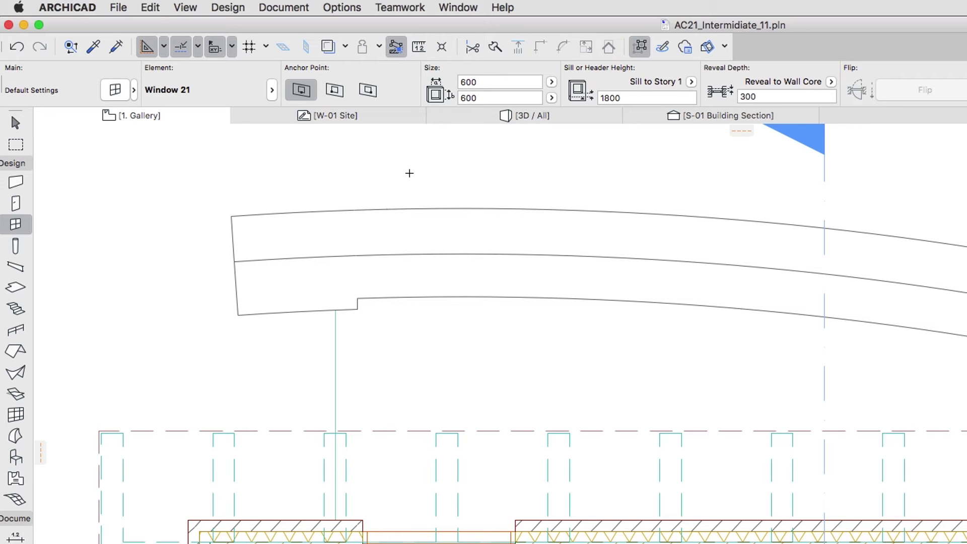
{"action": "left_click", "coordinate": [460, 83]}
{"action": "type", "text": "800"}
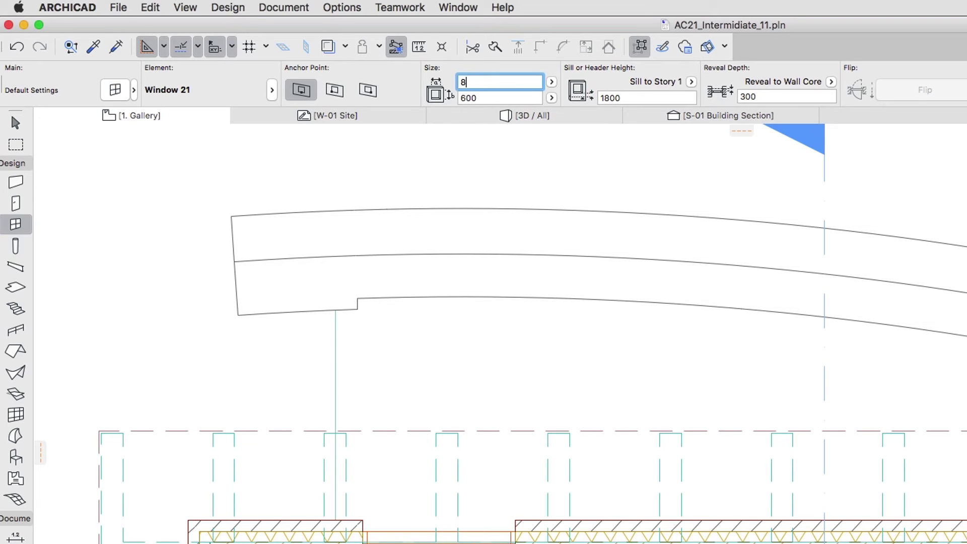
{"action": "left_click", "coordinate": [479, 98]}
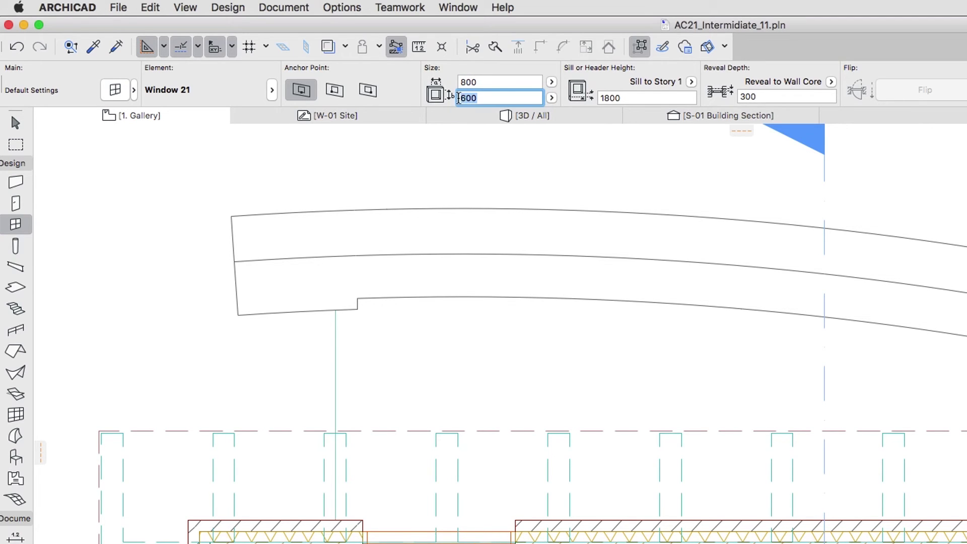
{"action": "type", "text": "800"}
{"action": "left_click", "coordinate": [604, 97]}
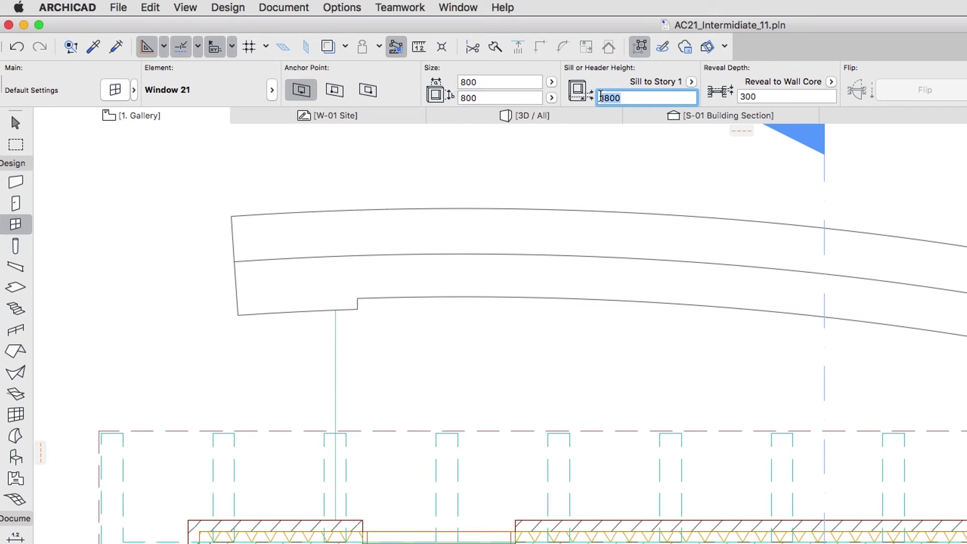
{"action": "type", "text": "1600"}
{"action": "left_click", "coordinate": [741, 98]}
{"action": "type", "text": "-100"}
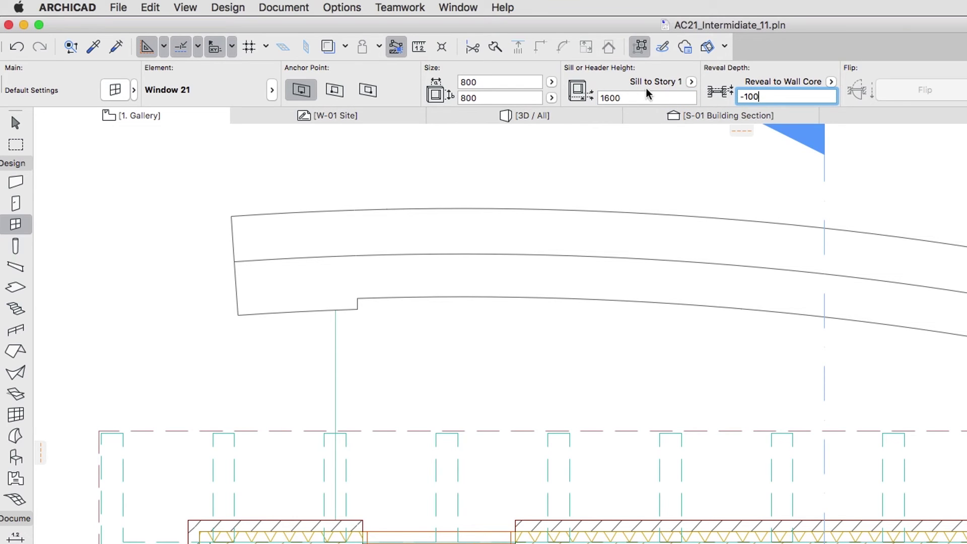
{"action": "left_click", "coordinate": [346, 92]}
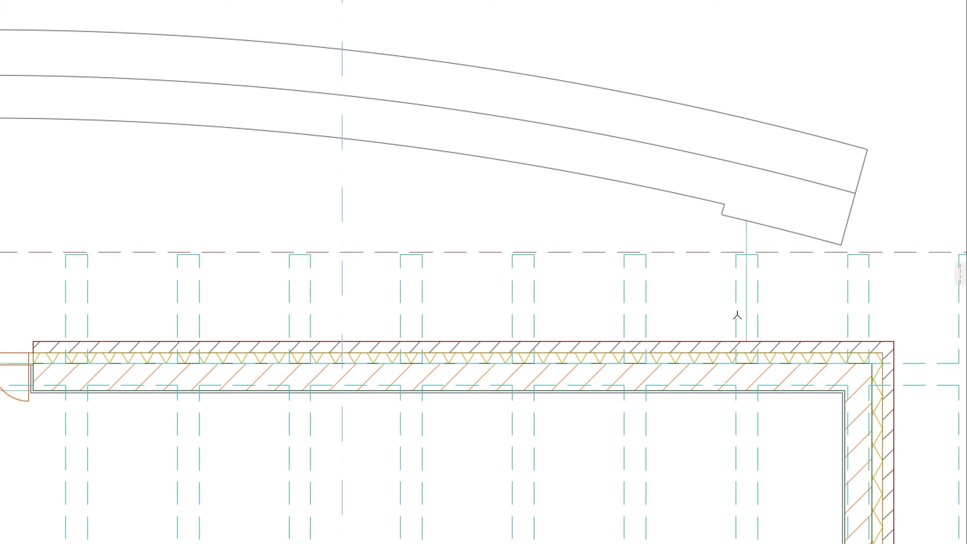
- Place a window 1600 from the gallery wall's corner, then select it for multiplying
{"action": "left_click", "coordinate": [883, 341]}
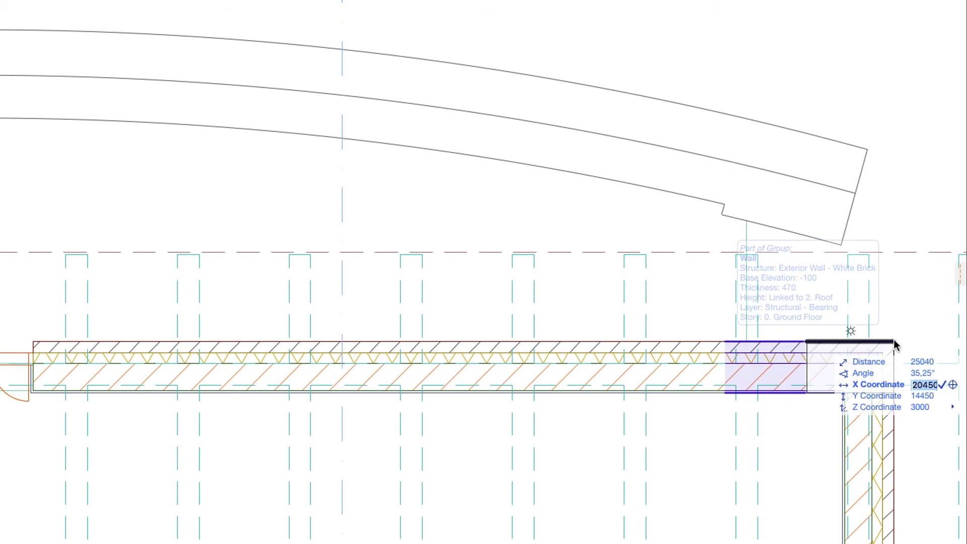
{"action": "type", "text": "1"}
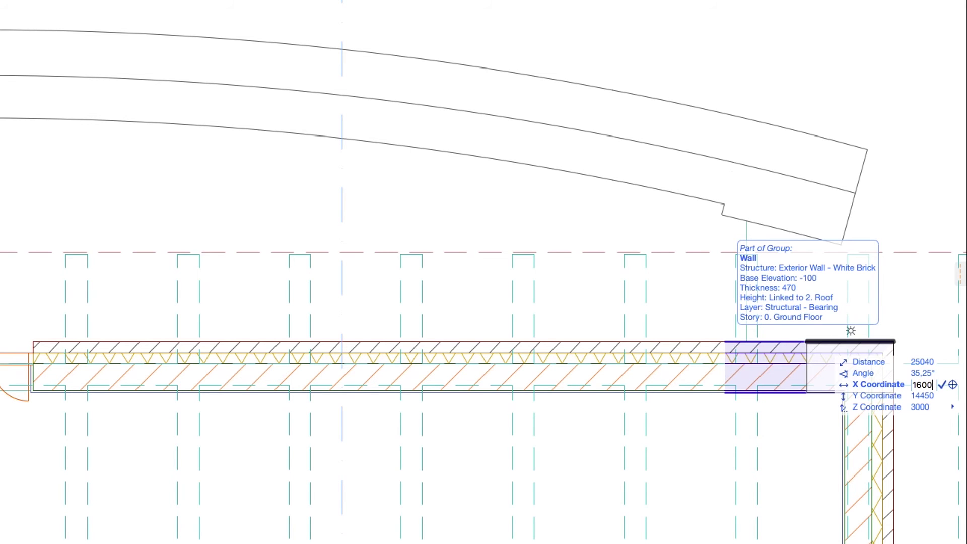
{"action": "type", "text": "600"}
{"action": "key", "text": "Return"}
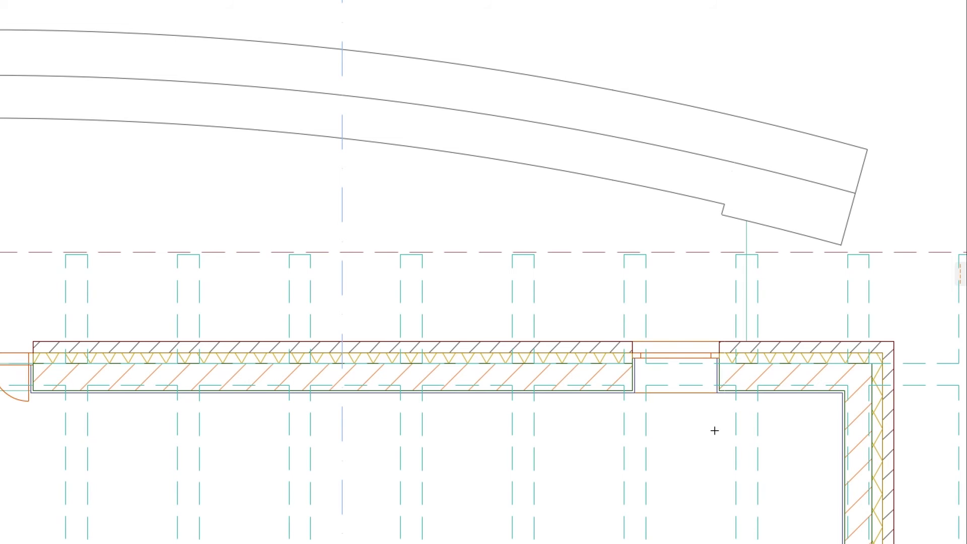
{"action": "left_click", "coordinate": [722, 394]}
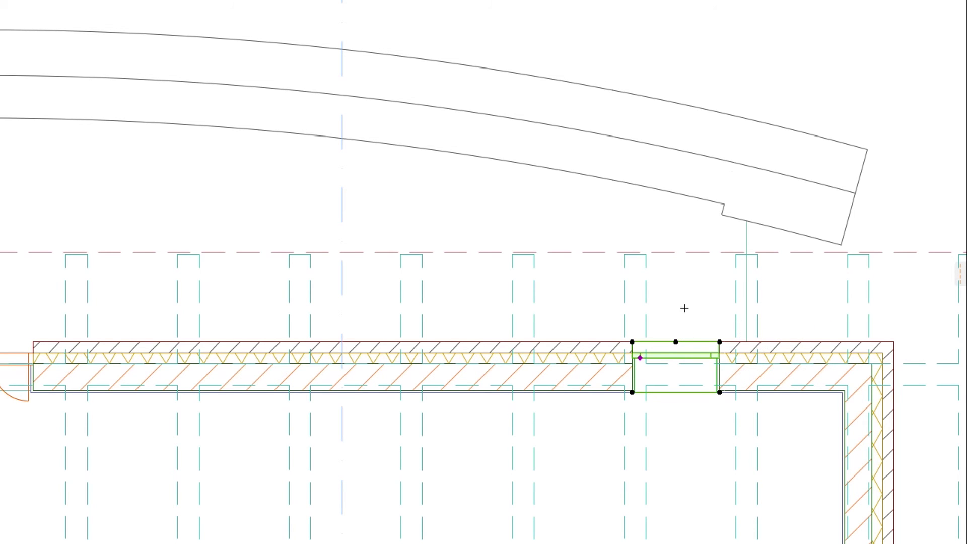
{"action": "key", "text": "super+u"}
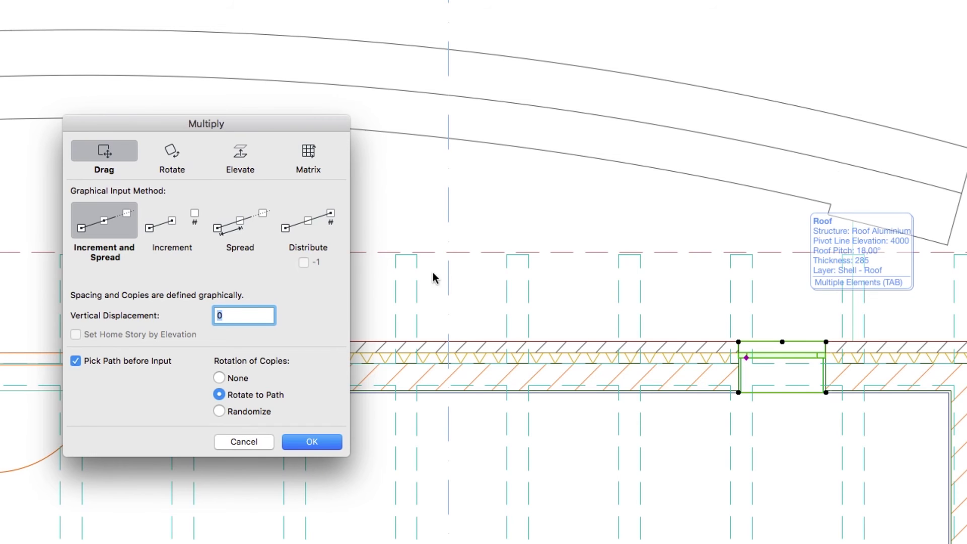
- Set Multiply to Distribute with -1, 3 copies, and Pick Path before Input turned off
{"action": "left_click", "coordinate": [323, 230]}
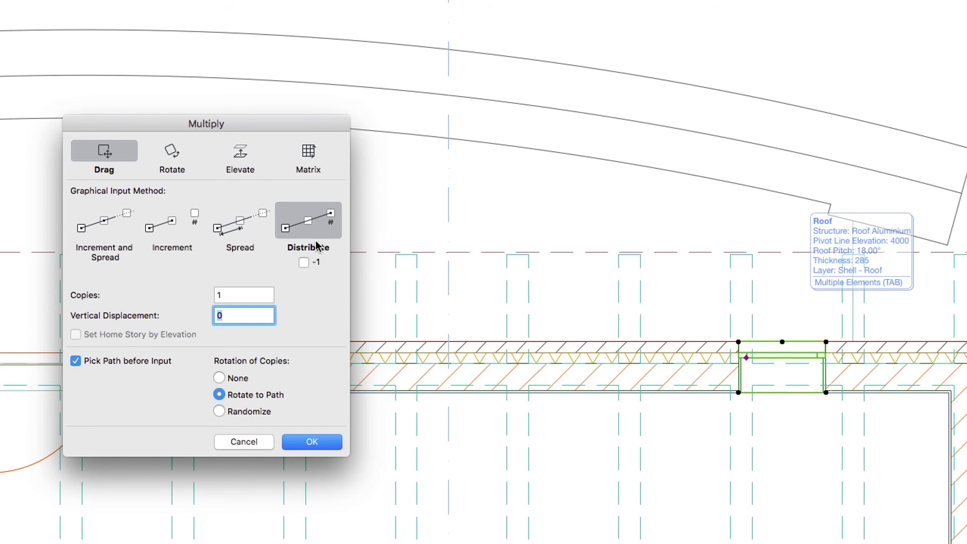
{"action": "left_click", "coordinate": [304, 262]}
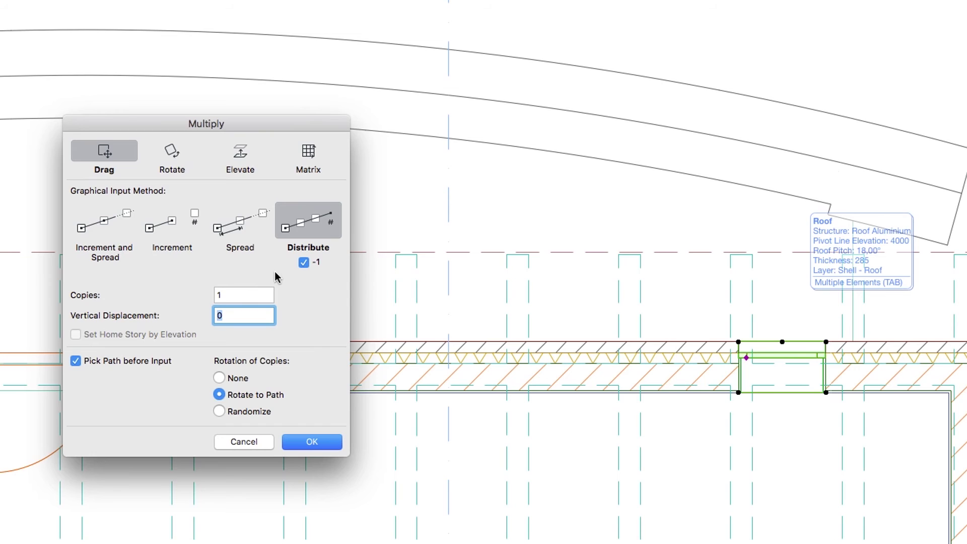
{"action": "left_click", "coordinate": [231, 295]}
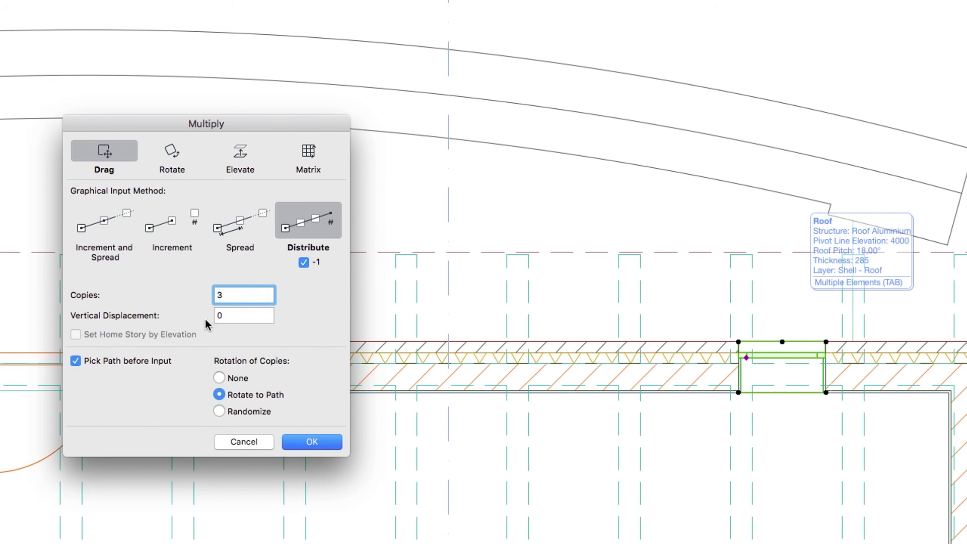
{"action": "left_click", "coordinate": [162, 366]}
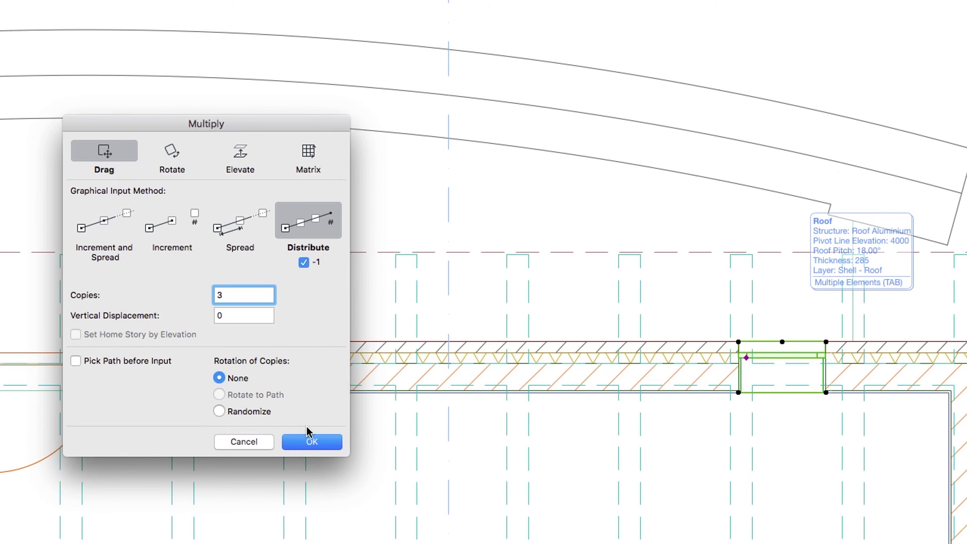
{"action": "left_click", "coordinate": [323, 441]}
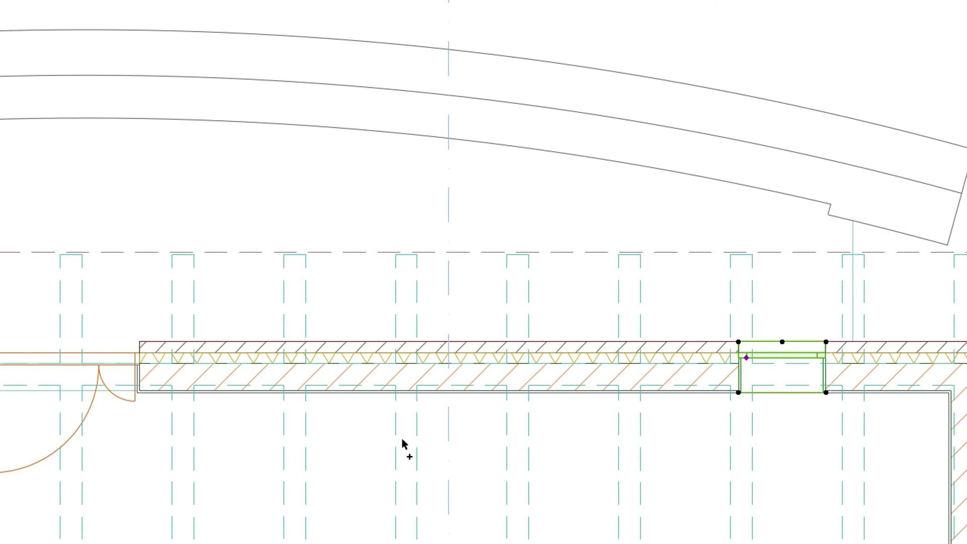
- Distribute the window copies from its corner to the wall's left end, then add a horizontal guide line
{"action": "left_click", "coordinate": [825, 351]}
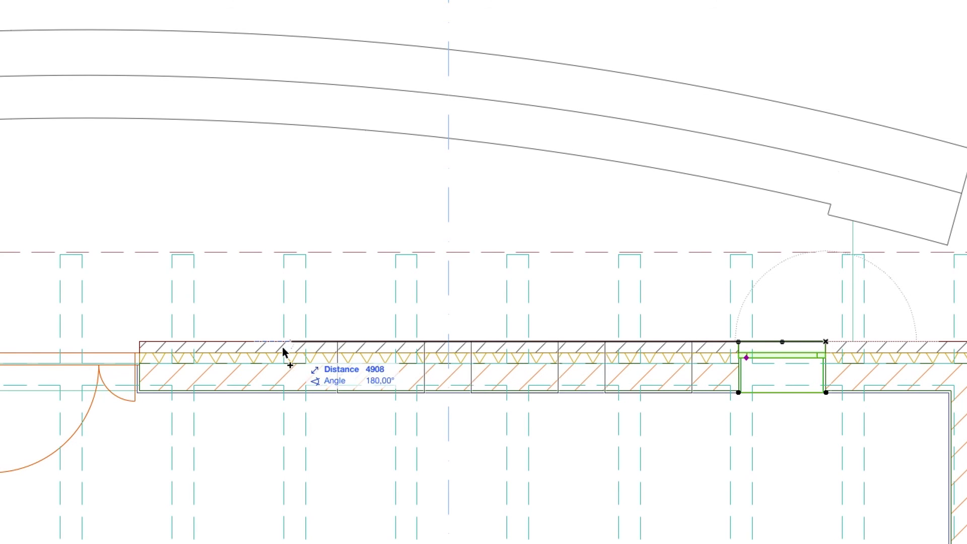
{"action": "left_click", "coordinate": [143, 344]}
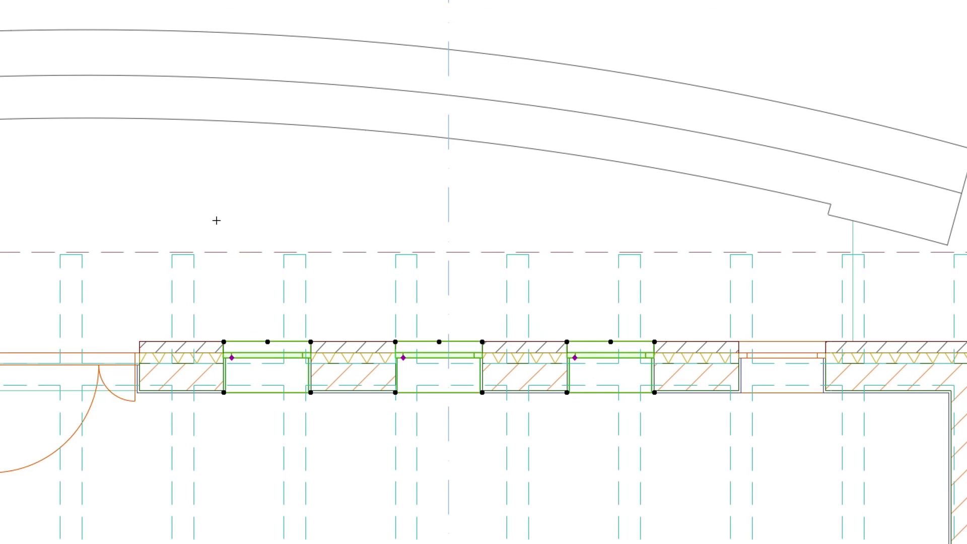
{"action": "key", "text": "Escape"}
{"action": "middle_click_drag", "start_coordinate": [218, 215], "coordinate": [166, 93]}
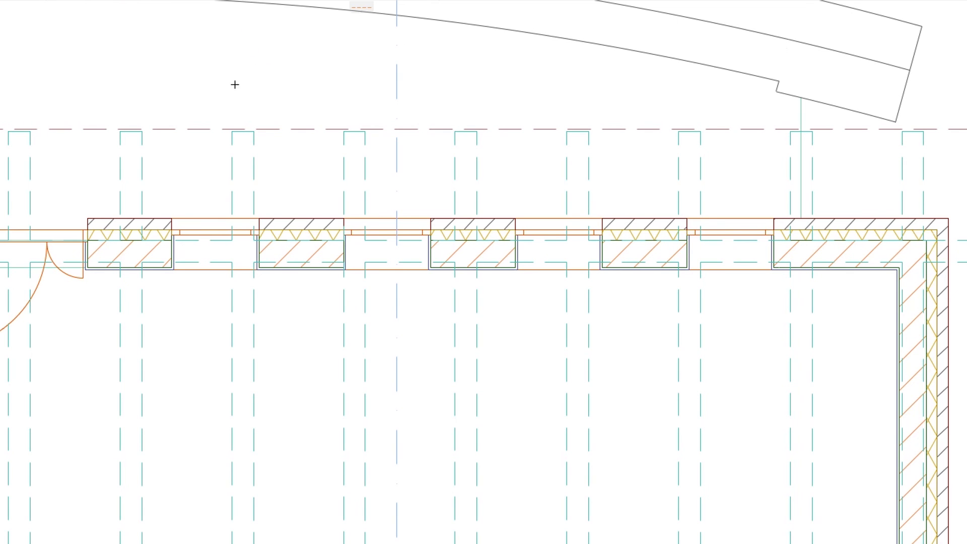
{"action": "left_click_drag", "start_coordinate": [362, 9], "coordinate": [255, 436]}
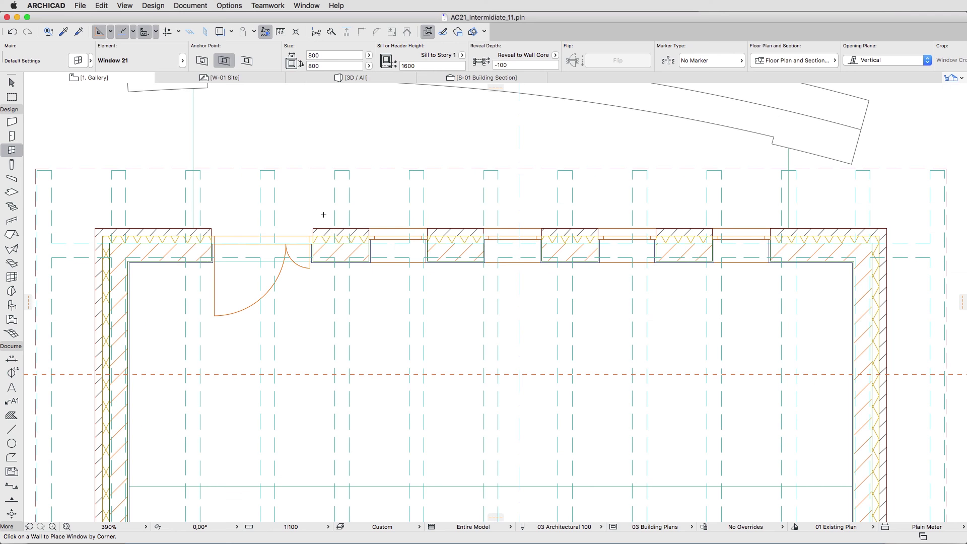
- With a centre anchor point, place Window 21 on the guide line in the left and right walls, setting each opening side
{"action": "left_click", "coordinate": [206, 65]}
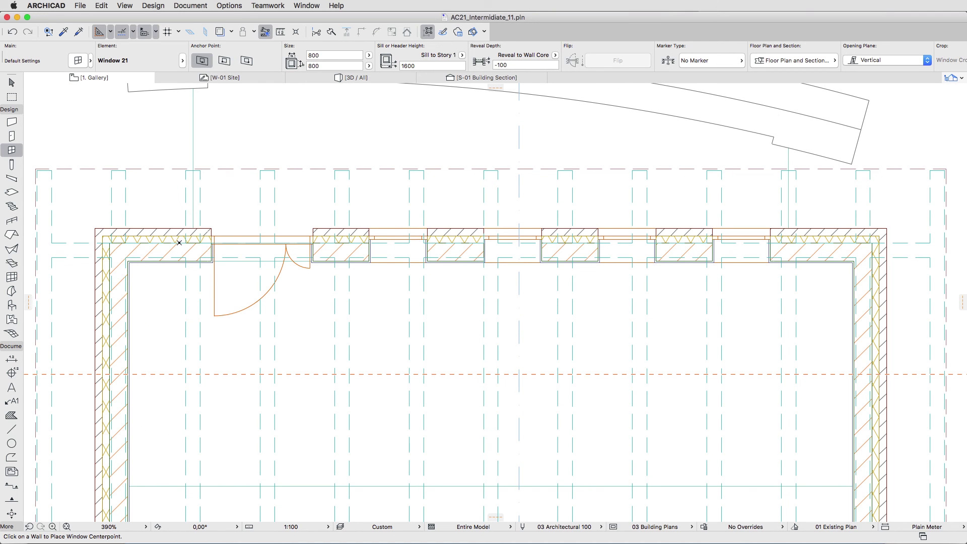
{"action": "left_click", "coordinate": [98, 374]}
{"action": "left_click", "coordinate": [164, 359]}
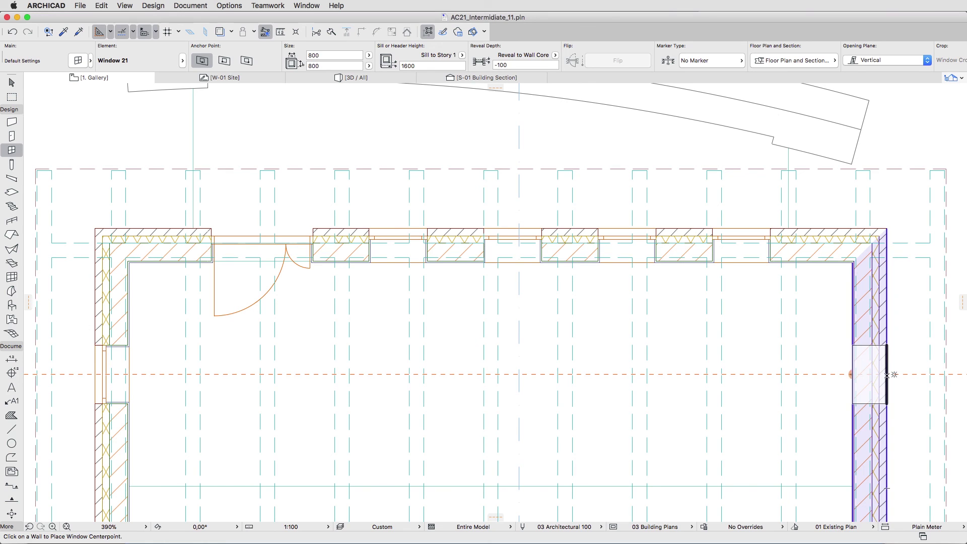
{"action": "left_click", "coordinate": [888, 374]}
{"action": "left_click", "coordinate": [831, 403]}
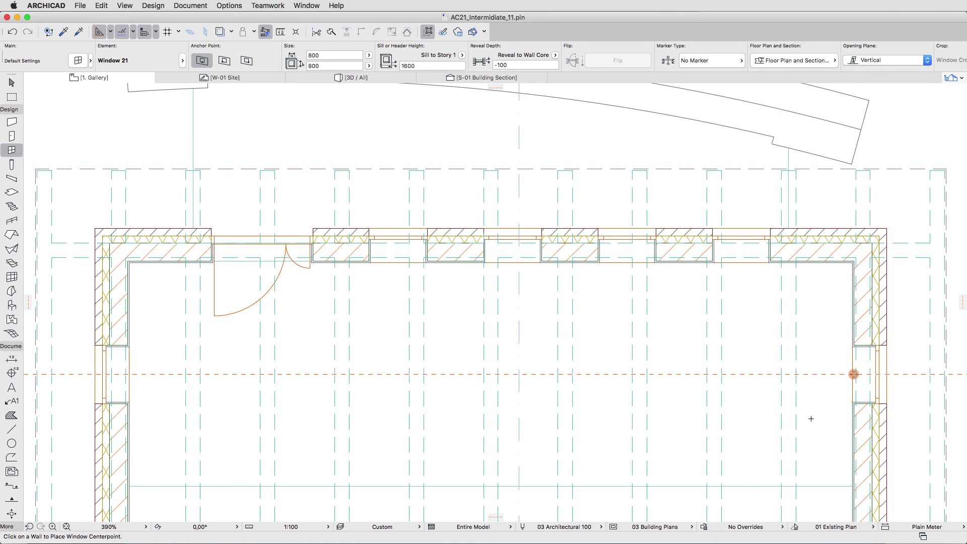